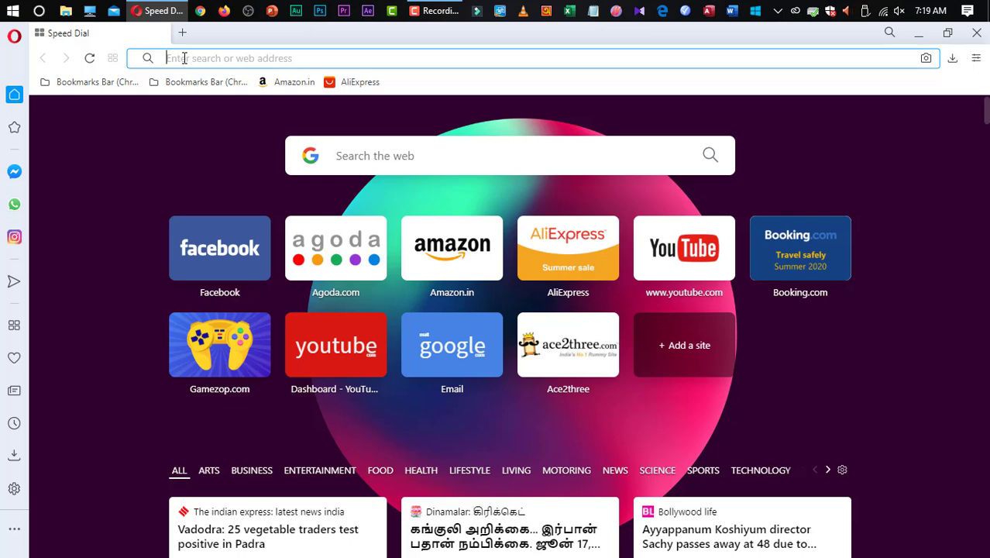
# Step: Search the web for "facebook creator studio" and open the Facebook Creator Studio site from the results
pyautogui.rightClick(184, 58)
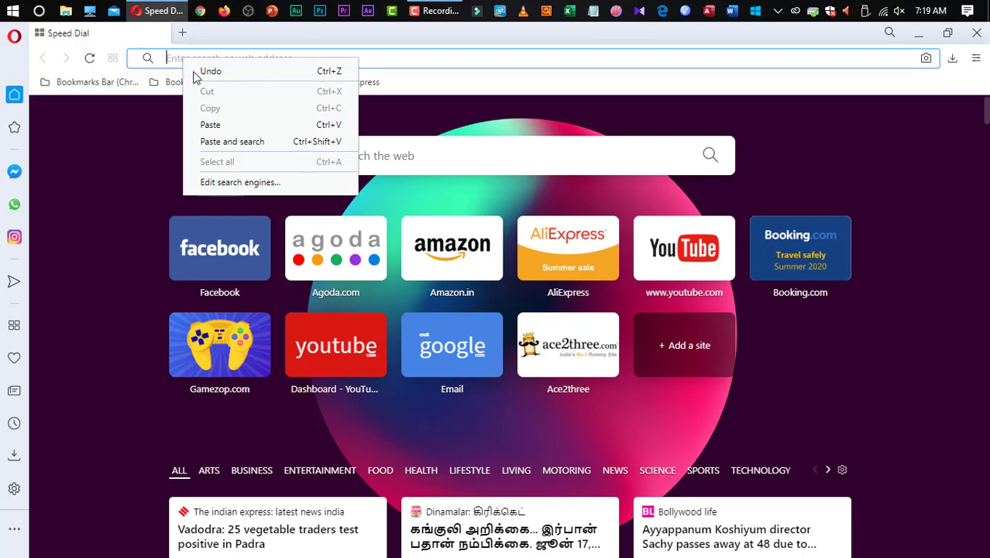
pyautogui.click(216, 127)
pyautogui.click(209, 92)
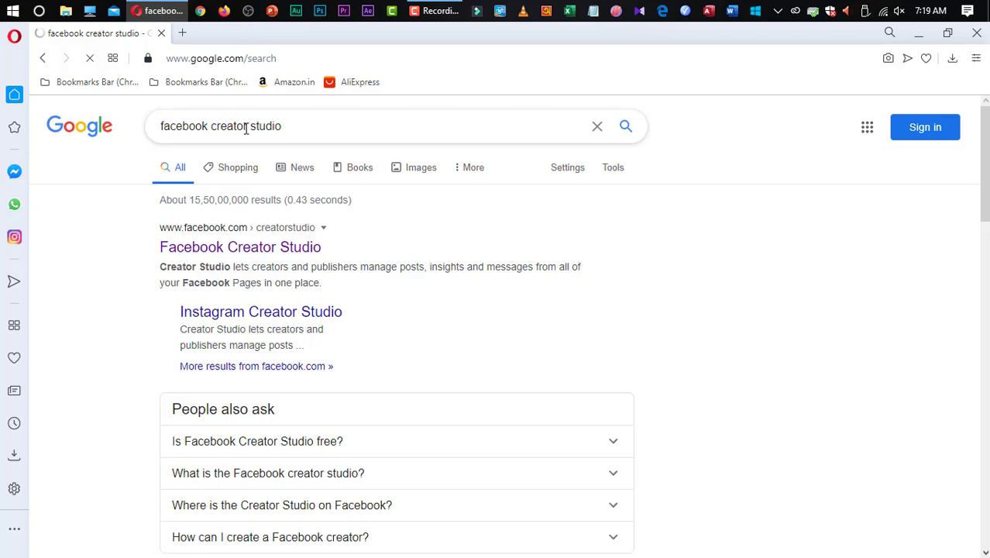
pyautogui.click(255, 254)
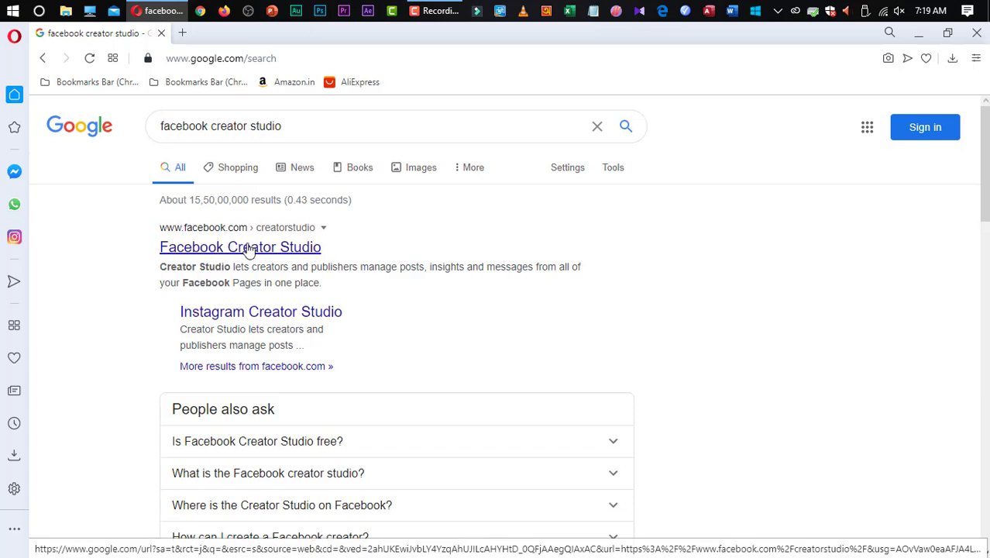
pyautogui.click(250, 248)
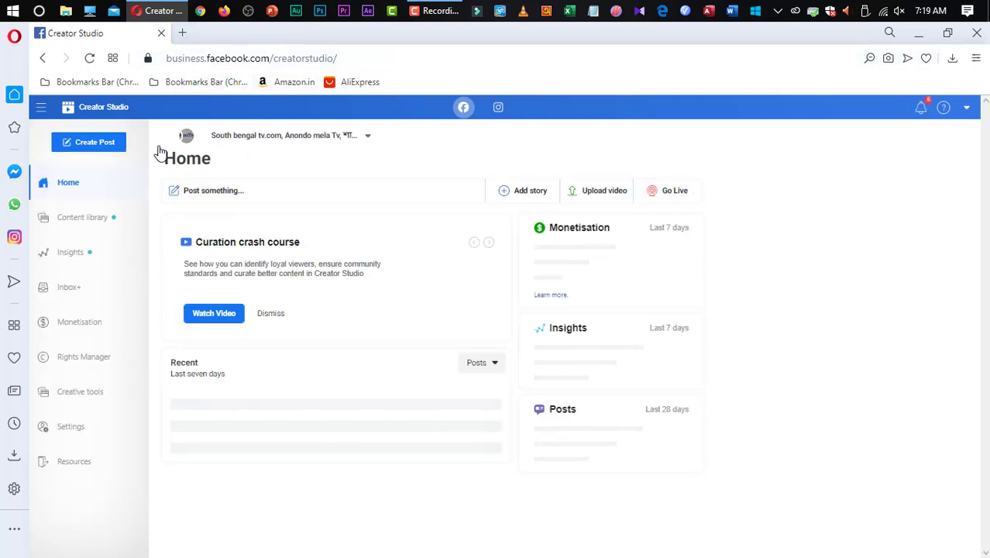
# Step: Limit the Creator Studio view to the শান্তির ধর্ম ইসলাম page by deselecting Anondo mela Tv and South bengal tv.com
pyautogui.click(264, 145)
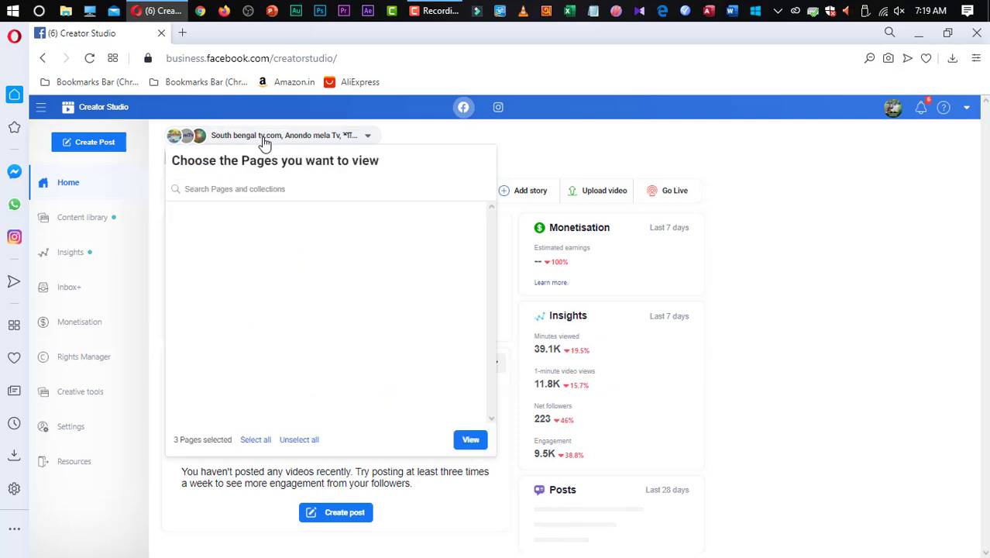
pyautogui.click(229, 255)
pyautogui.click(222, 277)
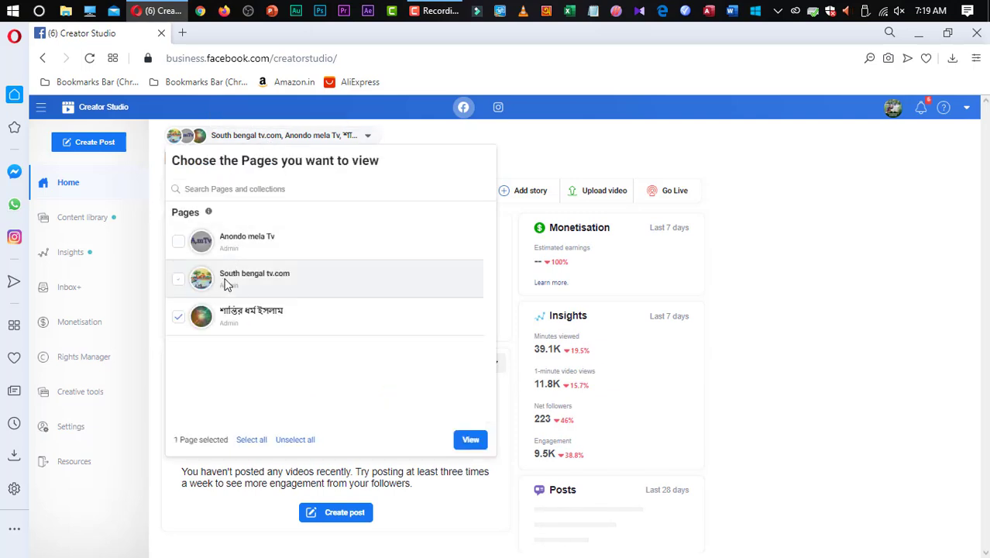
pyautogui.click(470, 439)
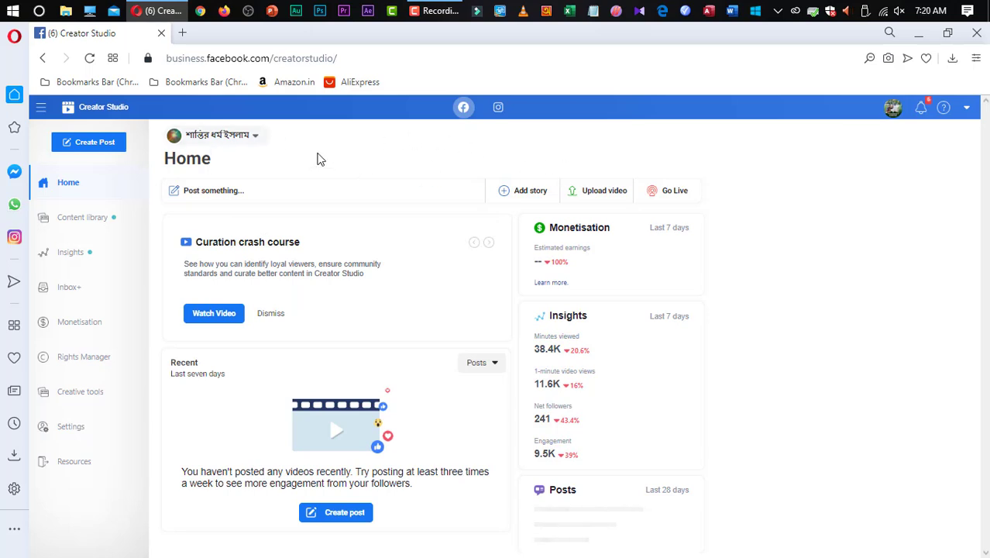
# Step: Find the video post dated 18/03/2020 12:24 in the content library and open it for editing
pyautogui.click(78, 223)
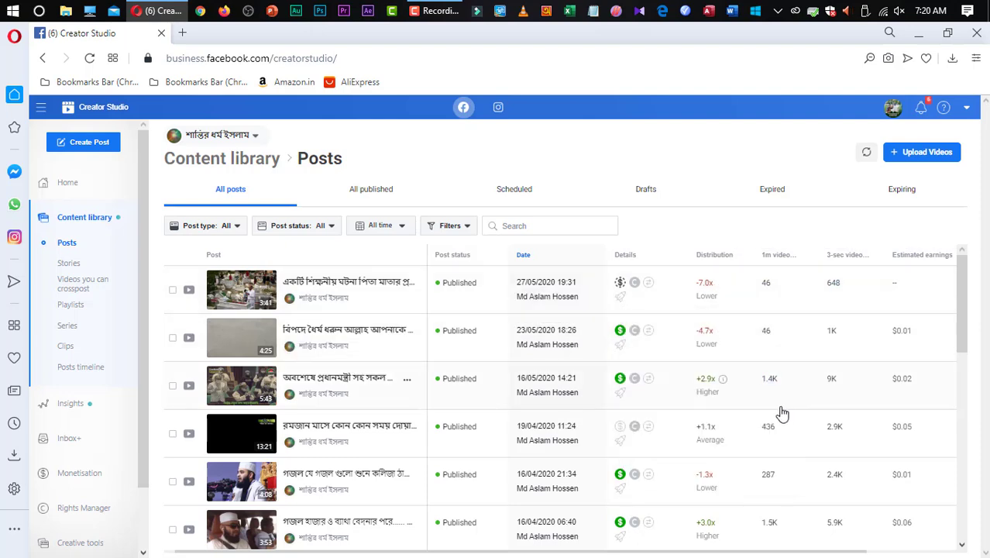
pyautogui.moveTo(966, 302); pyautogui.dragTo(976, 356)
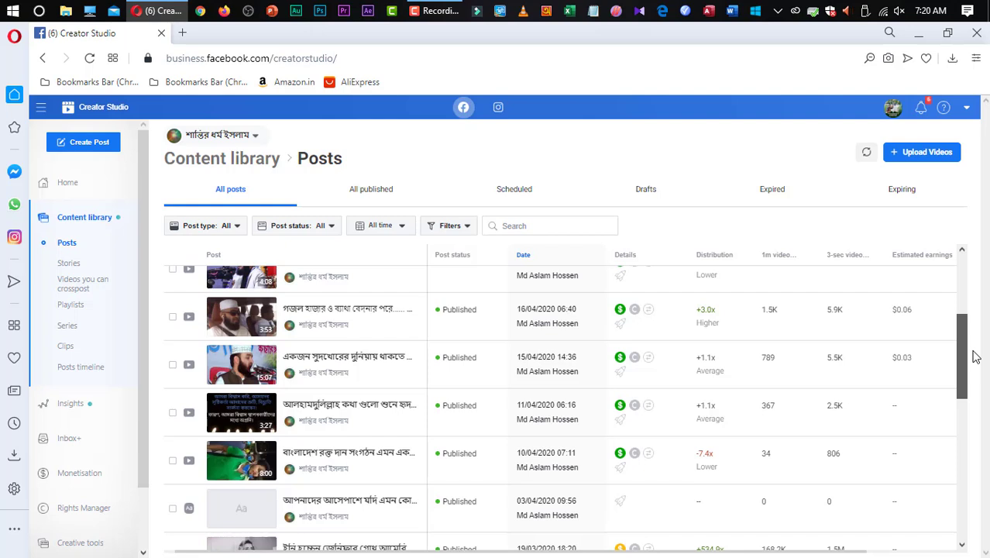
pyautogui.moveTo(976, 357); pyautogui.dragTo(976, 356)
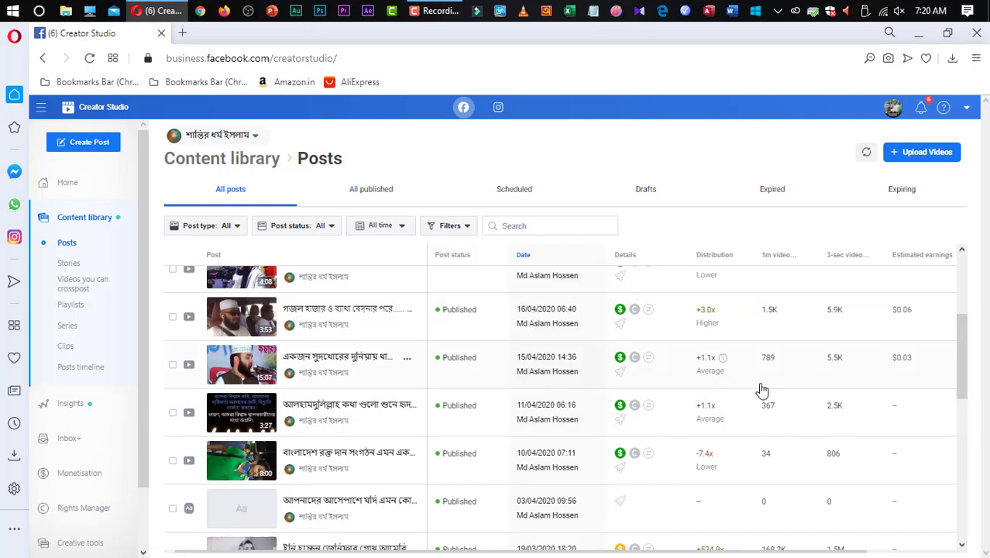
pyautogui.scroll(3, 761, 390)
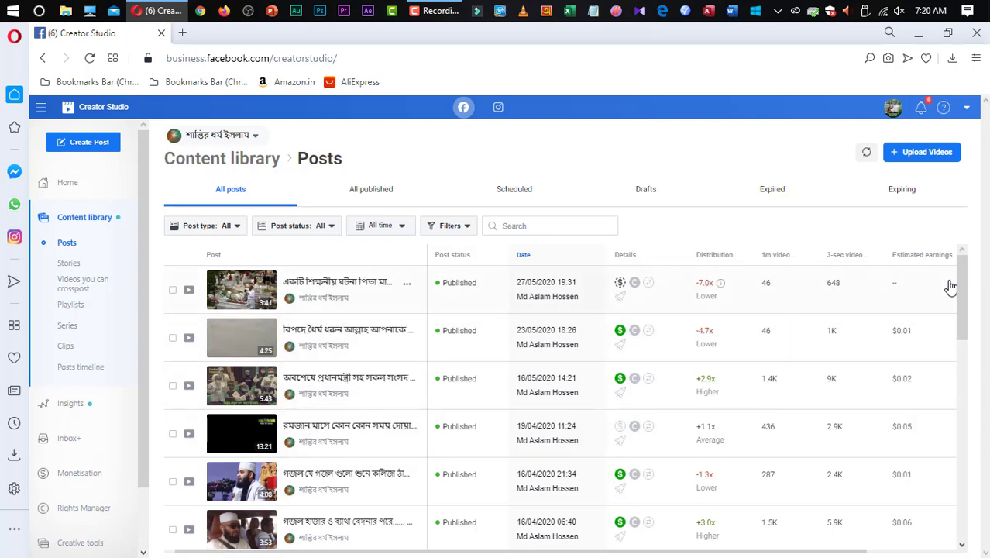
pyautogui.moveTo(966, 281); pyautogui.dragTo(939, 381)
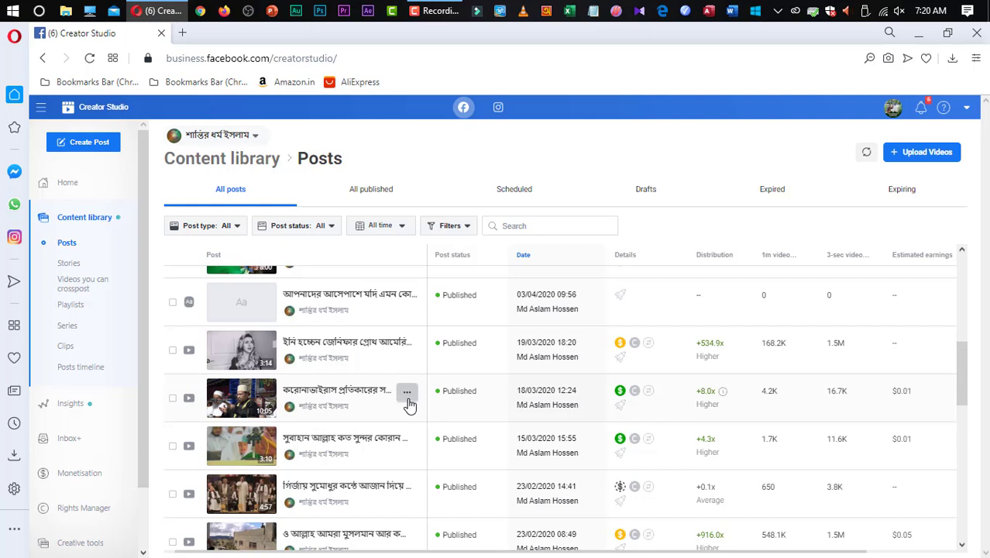
pyautogui.click(408, 399)
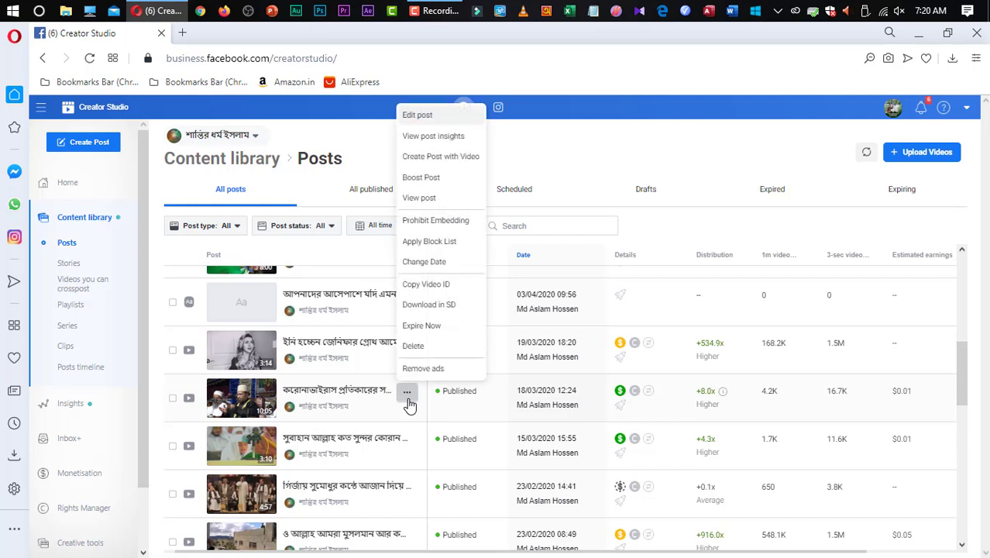
pyautogui.click(417, 116)
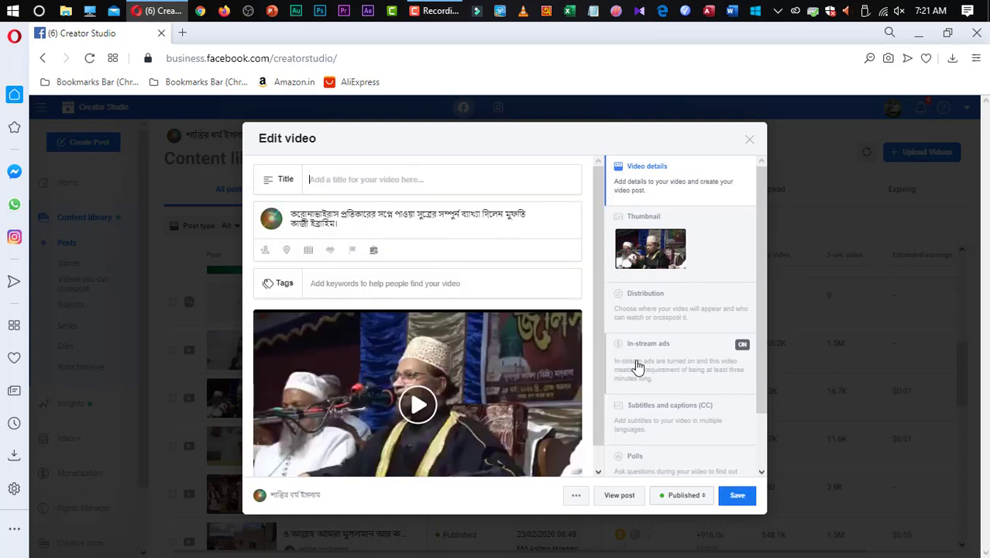
# Step: Open the video's in-stream ads settings and select Choose placements as the placement option
pyautogui.click(649, 361)
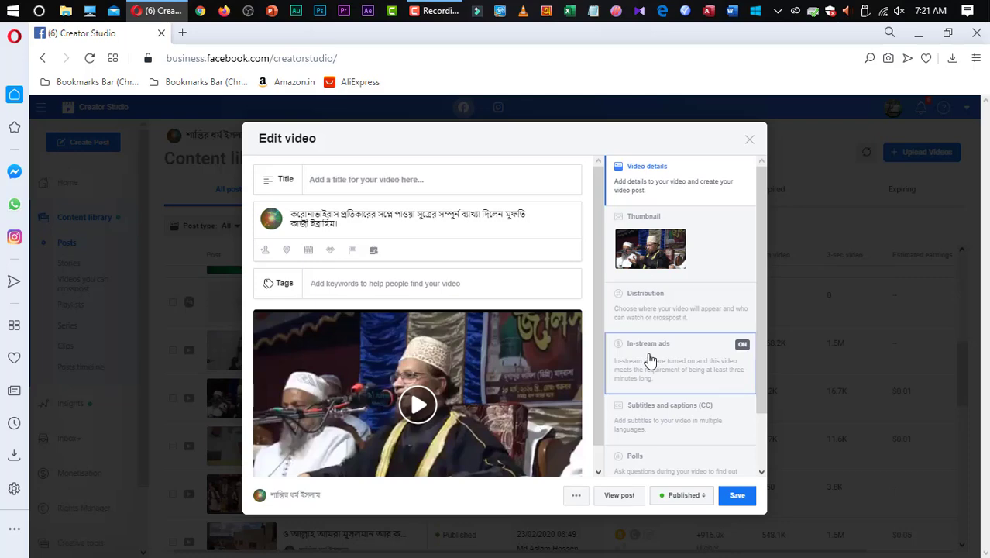
pyautogui.moveTo(597, 221); pyautogui.dragTo(619, 316)
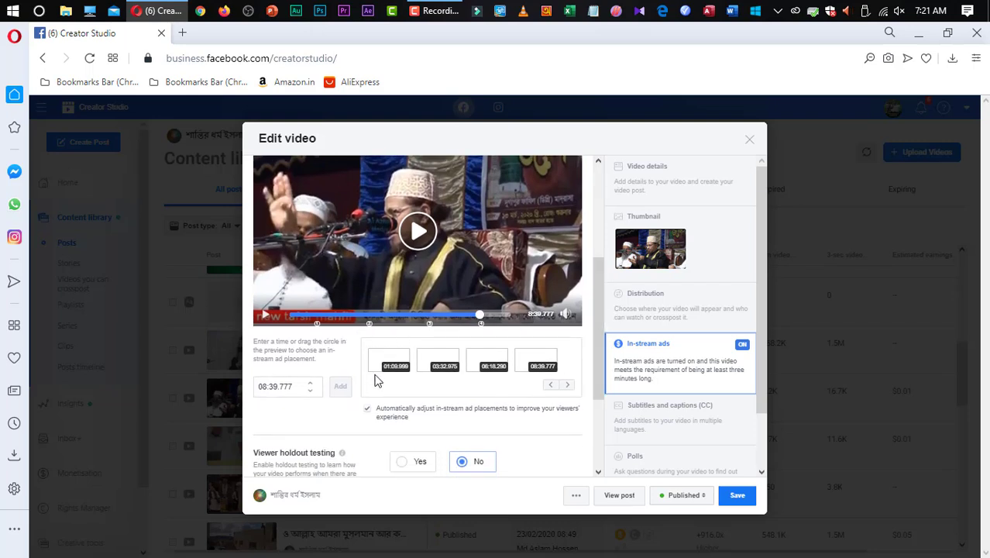
pyautogui.scroll(3, 372, 365)
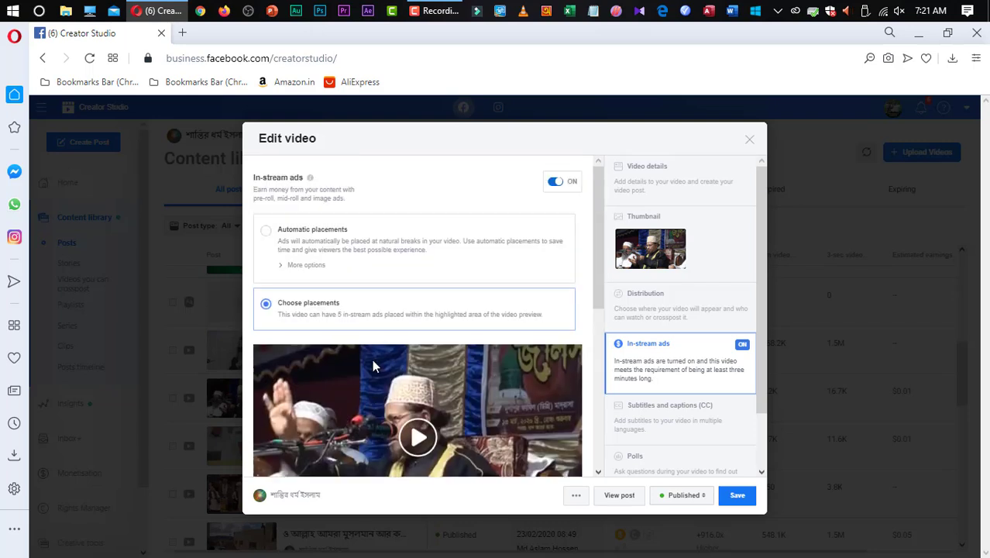
pyautogui.click(267, 306)
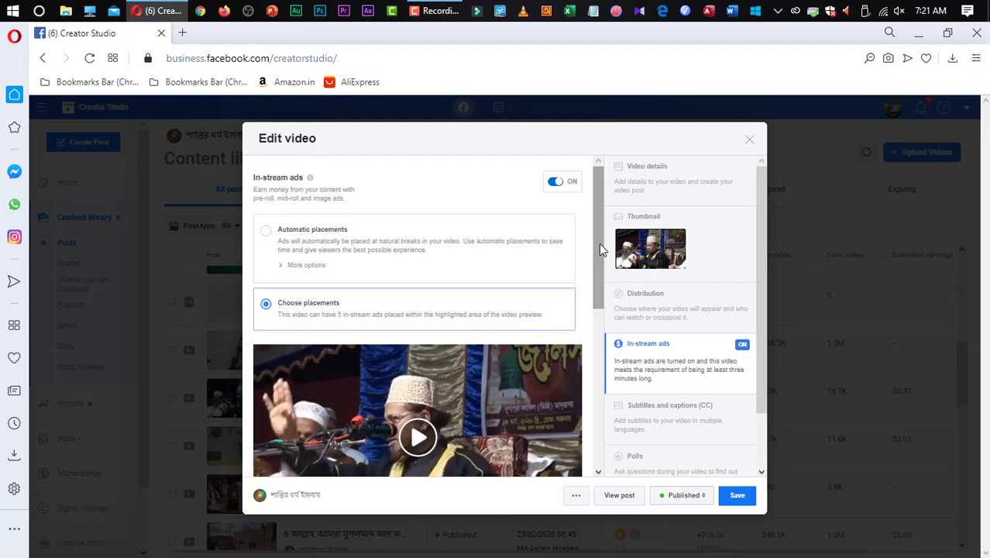
# Step: Remove all the existing in-stream ad placements from the video
pyautogui.moveTo(599, 244); pyautogui.dragTo(612, 372)
pyautogui.rightClick(392, 290)
pyautogui.press('Escape')
pyautogui.click(389, 292)
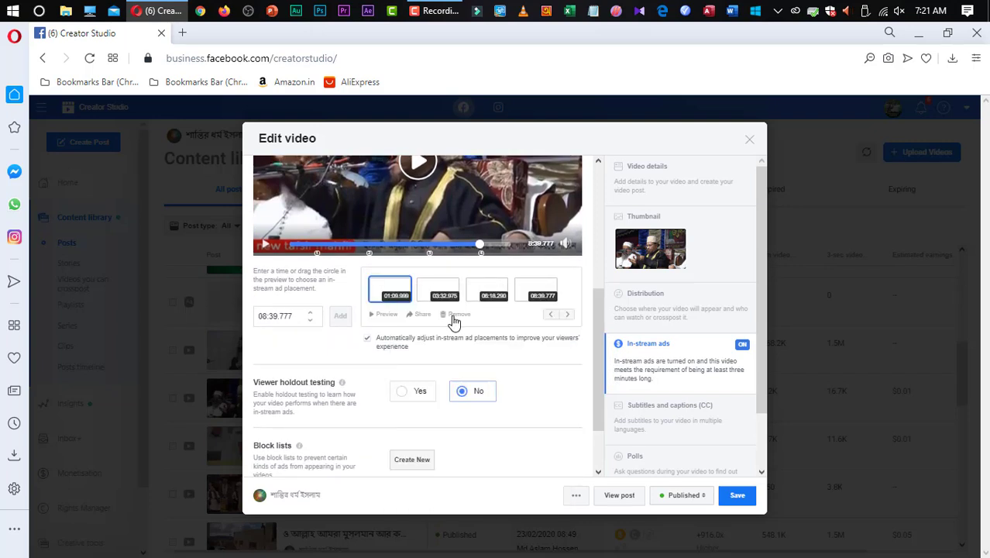
pyautogui.click(453, 317)
pyautogui.click(396, 299)
pyautogui.click(458, 316)
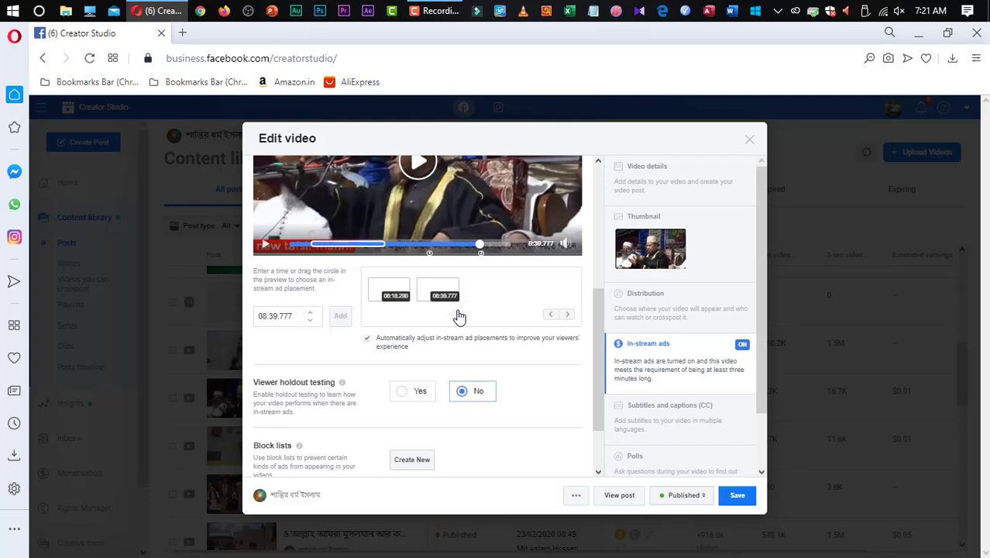
pyautogui.click(393, 299)
pyautogui.click(468, 319)
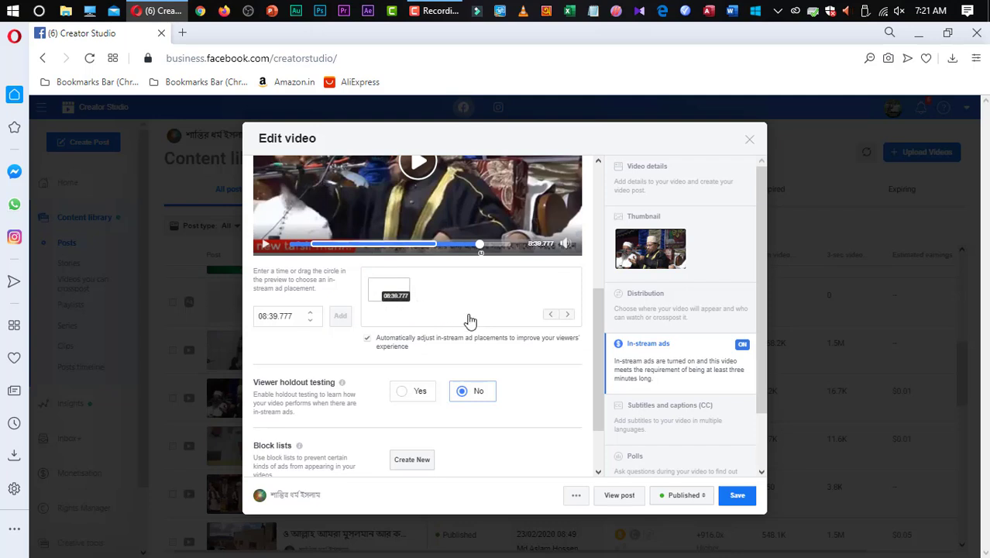
pyautogui.click(399, 298)
pyautogui.click(457, 315)
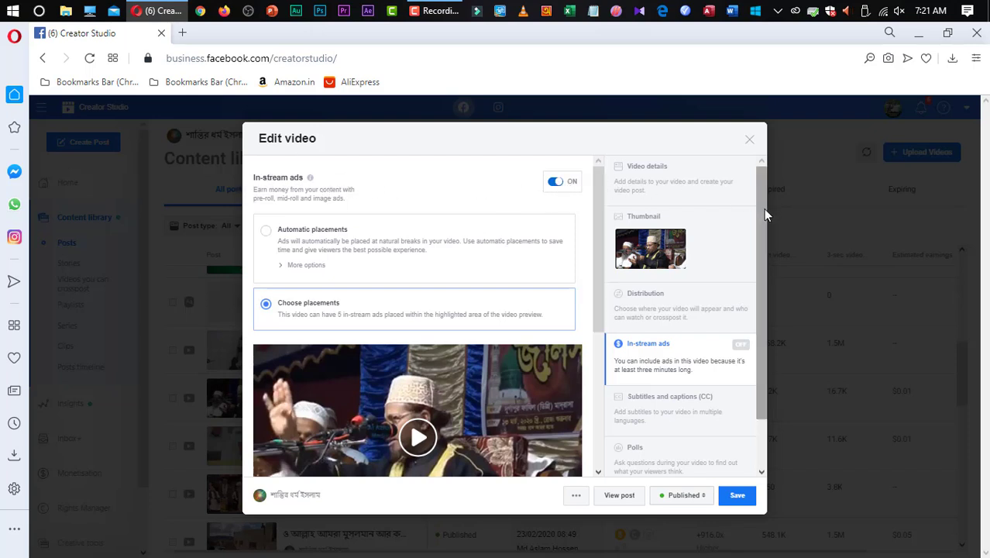
# Step: Try Automatic placements for the in-stream ads and return to Choose placements
pyautogui.moveTo(763, 210); pyautogui.dragTo(762, 229)
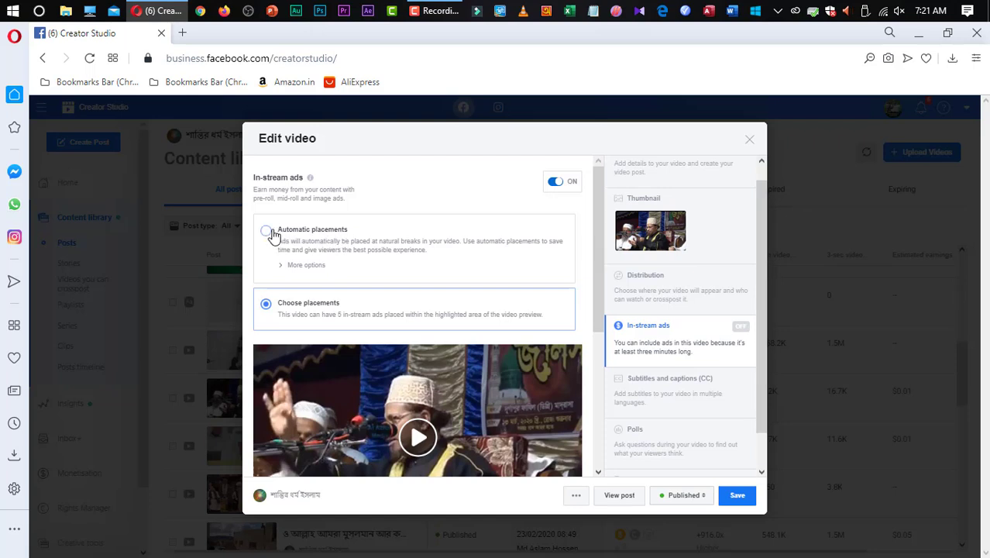
pyautogui.click(268, 231)
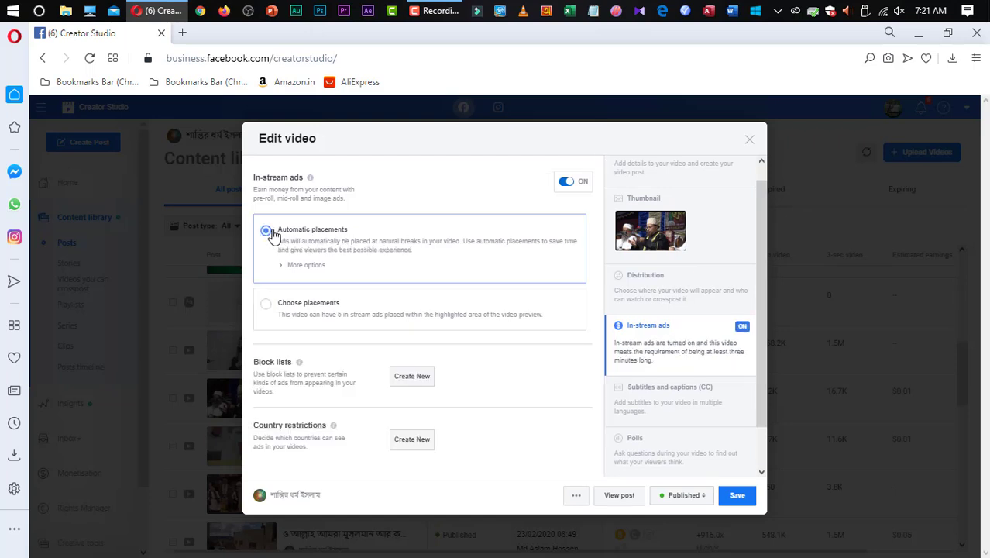
pyautogui.click(265, 307)
# Step: Add in-stream ad placements to the video at 01:14.467, 03:15.103, 05:20.206 and 07:25.310
pyautogui.scroll(-5, 573, 309)
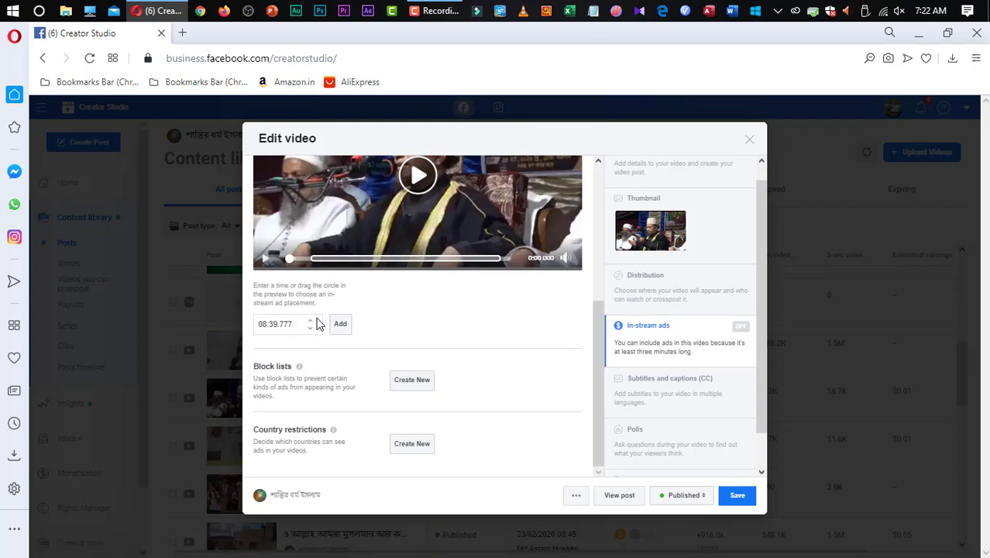
pyautogui.click(319, 263)
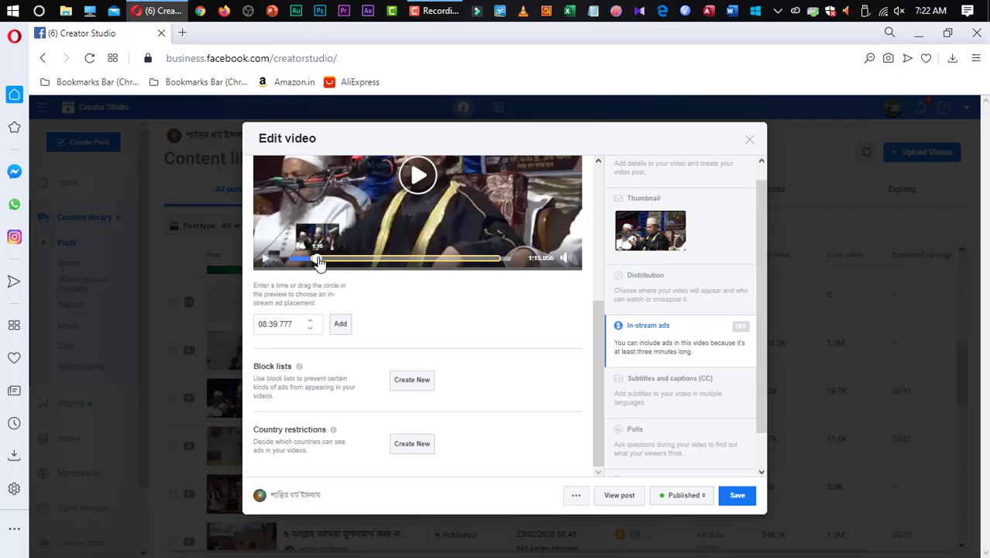
pyautogui.click(318, 261)
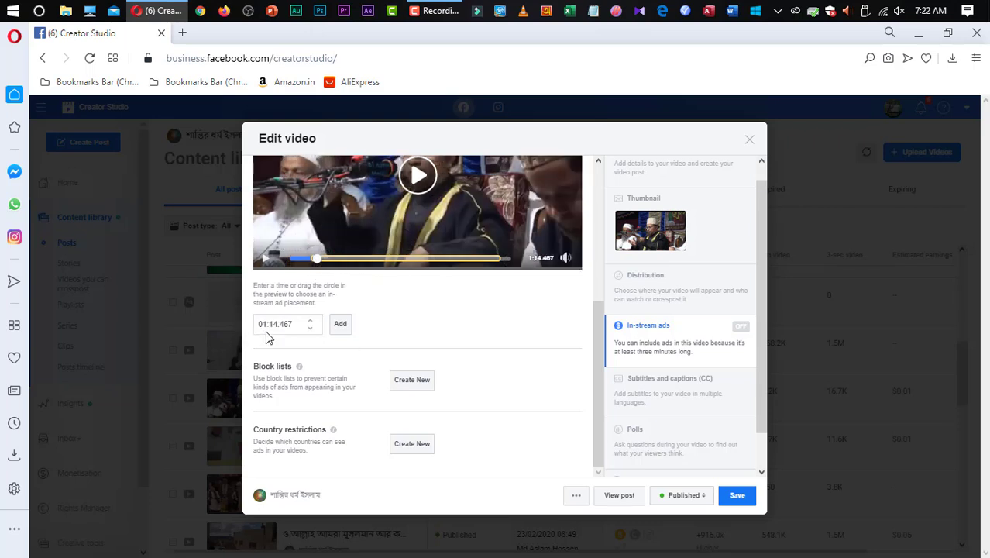
pyautogui.click(340, 326)
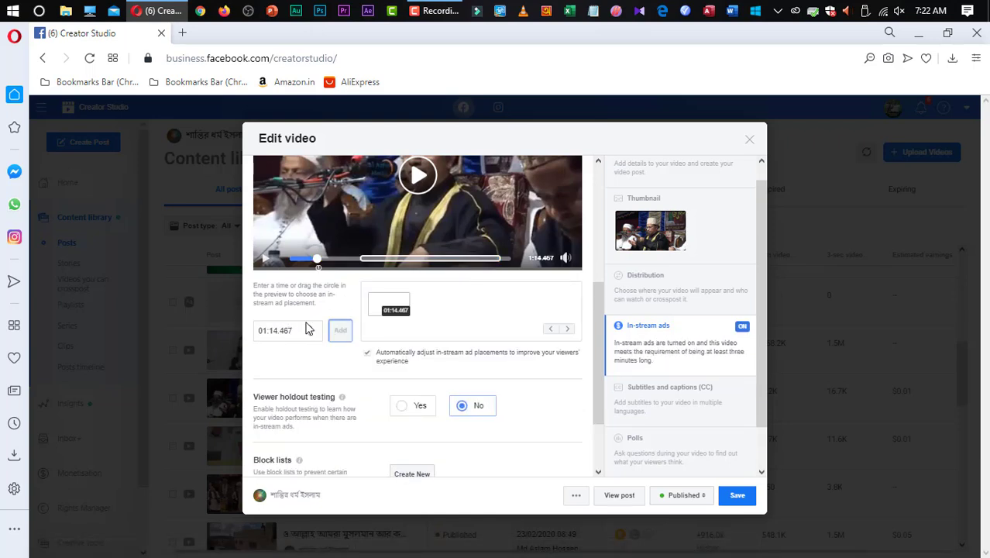
pyautogui.click(362, 259)
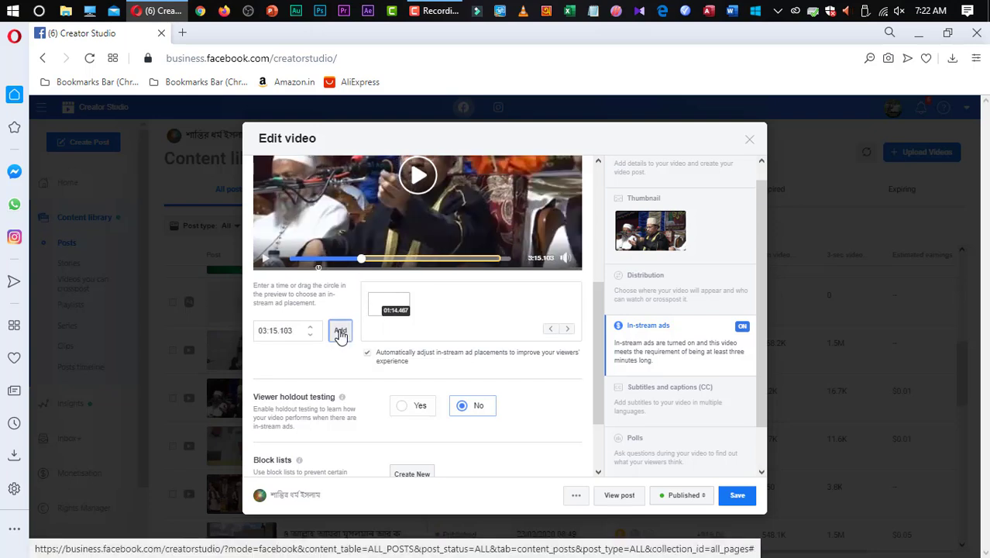
pyautogui.click(339, 332)
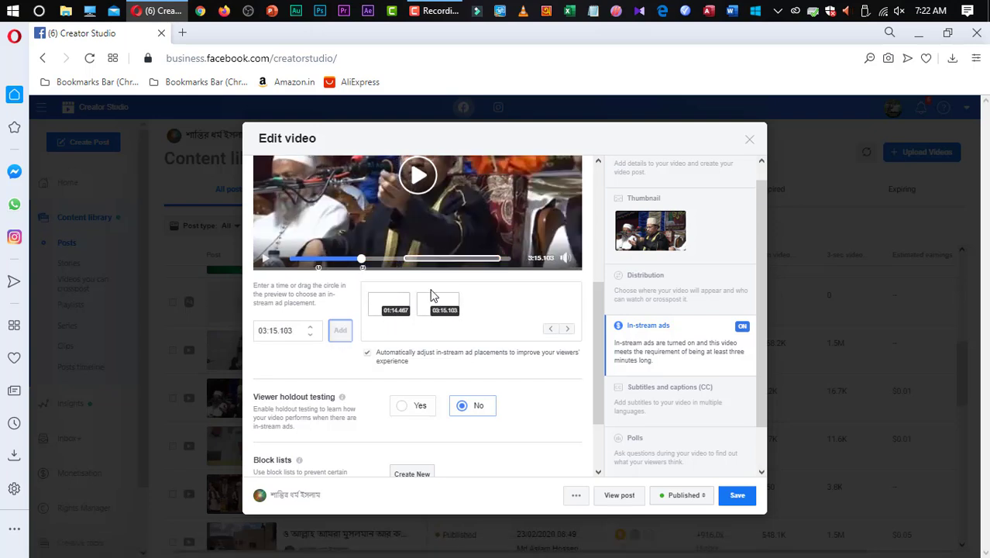
pyautogui.click(410, 259)
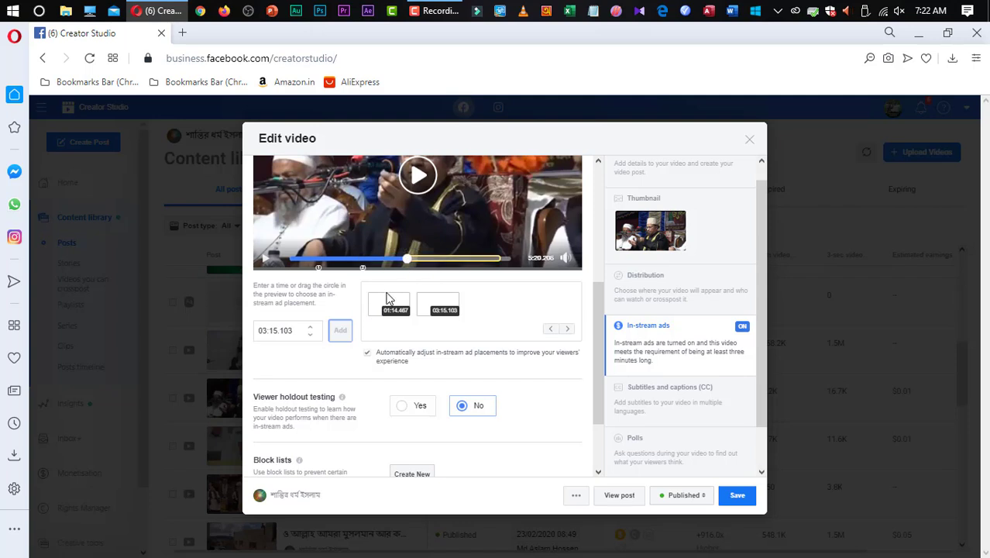
pyautogui.click(343, 334)
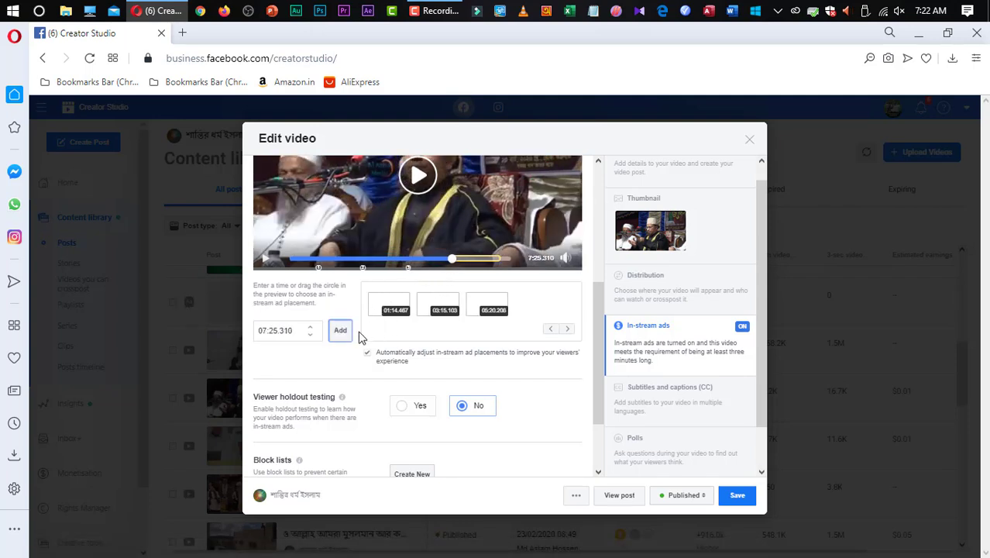
pyautogui.click(342, 333)
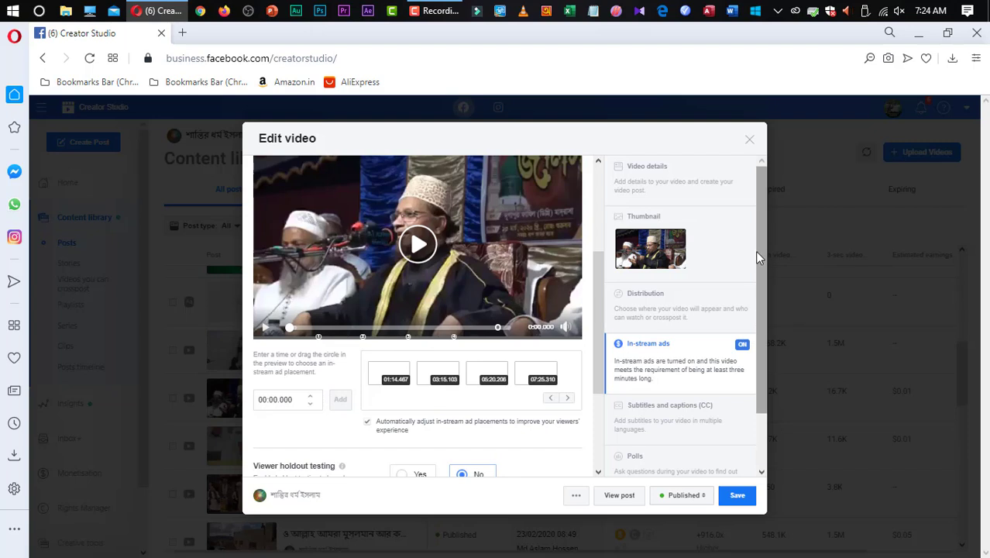
pyautogui.moveTo(757, 229)
pyautogui.mouseDown()
pyautogui.moveTo(757, 355)
pyautogui.moveTo(776, 231)
pyautogui.mouseUp()
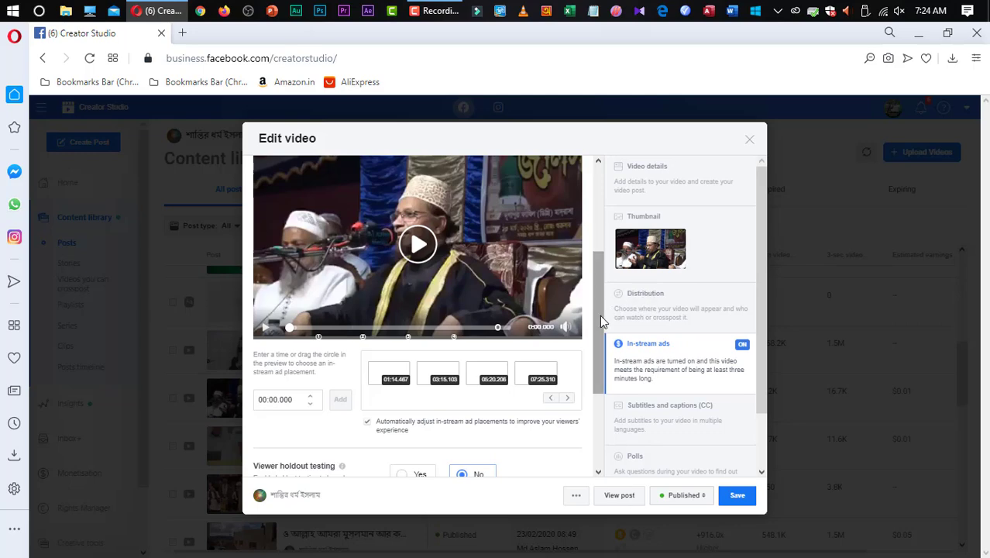
pyautogui.moveTo(598, 320)
pyautogui.mouseDown()
pyautogui.moveTo(596, 381)
pyautogui.moveTo(603, 304)
pyautogui.mouseUp()
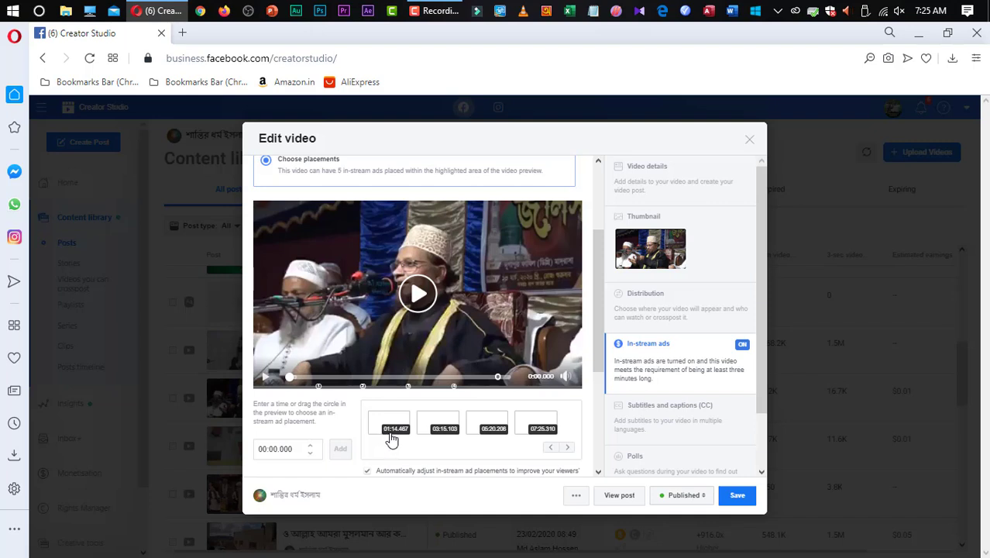
# Step: Play the video preview from about 01:08 through the first ad placement and review the remaining in-stream ads settings
pyautogui.click(316, 378)
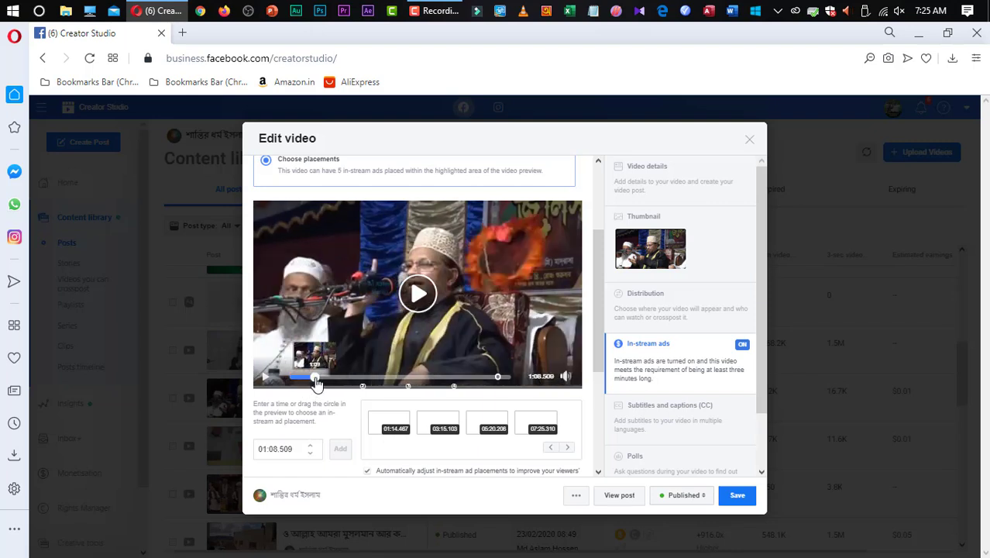
pyautogui.click(418, 293)
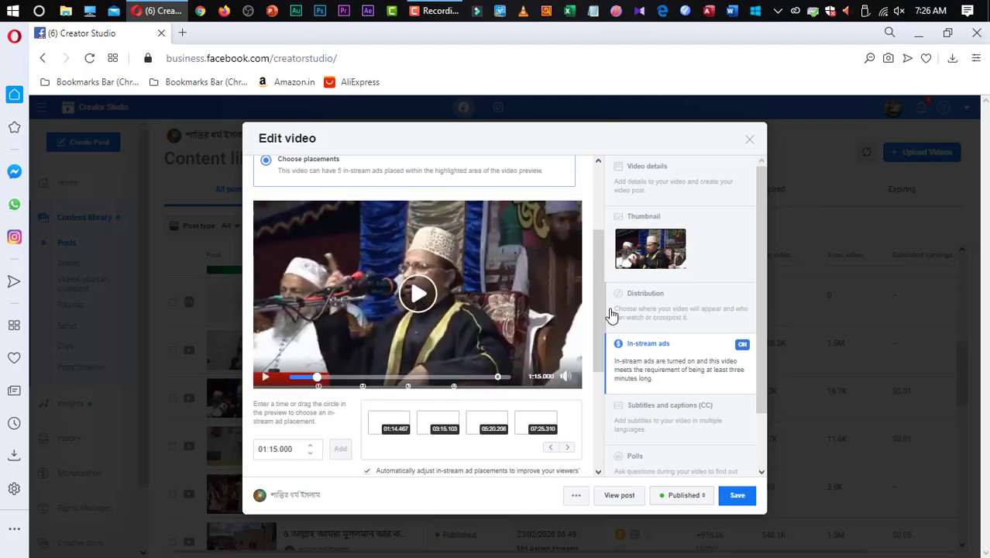
pyautogui.moveTo(597, 306); pyautogui.dragTo(619, 424)
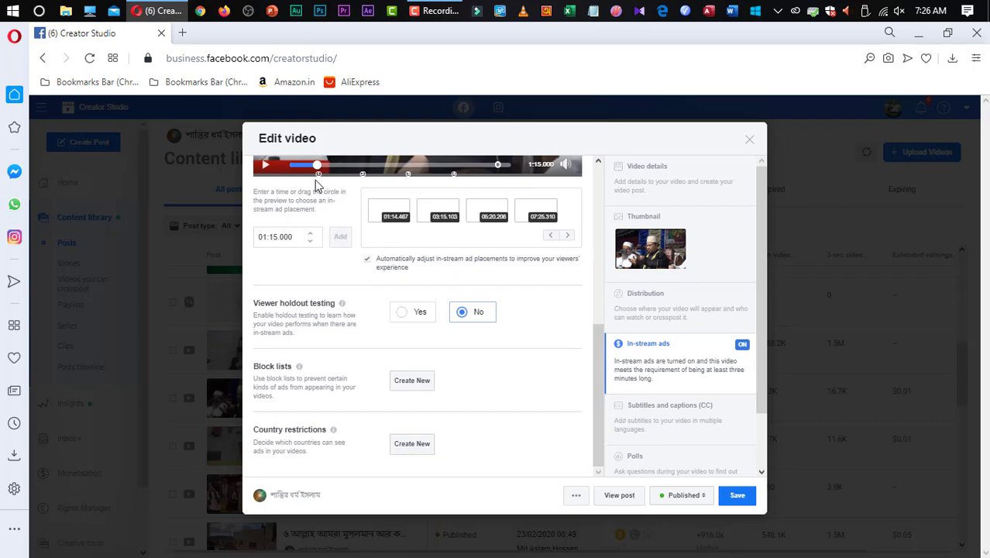
pyautogui.moveTo(595, 329); pyautogui.dragTo(600, 269)
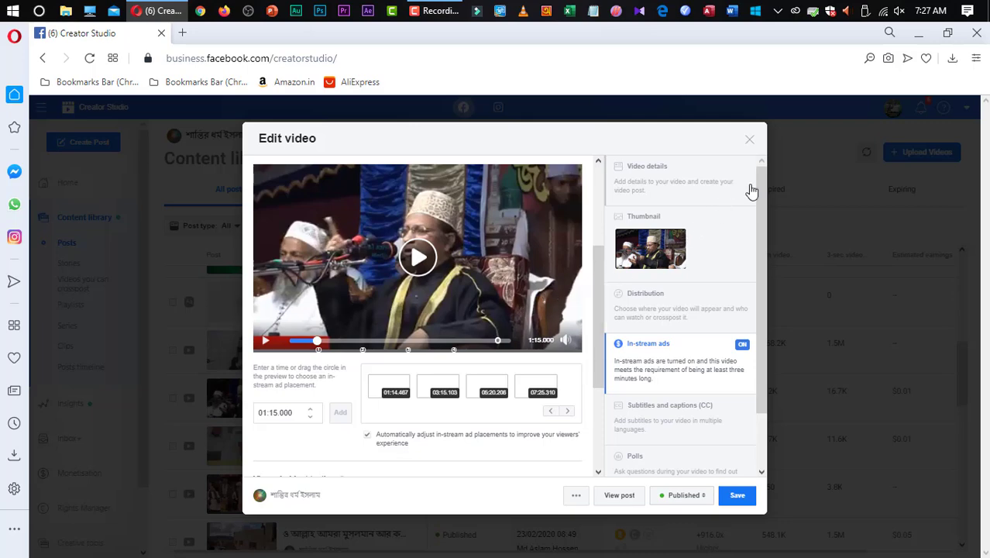
# Step: Close the video editor without saving and go to the Creator Studio Home page
pyautogui.click(749, 140)
pyautogui.click(594, 273)
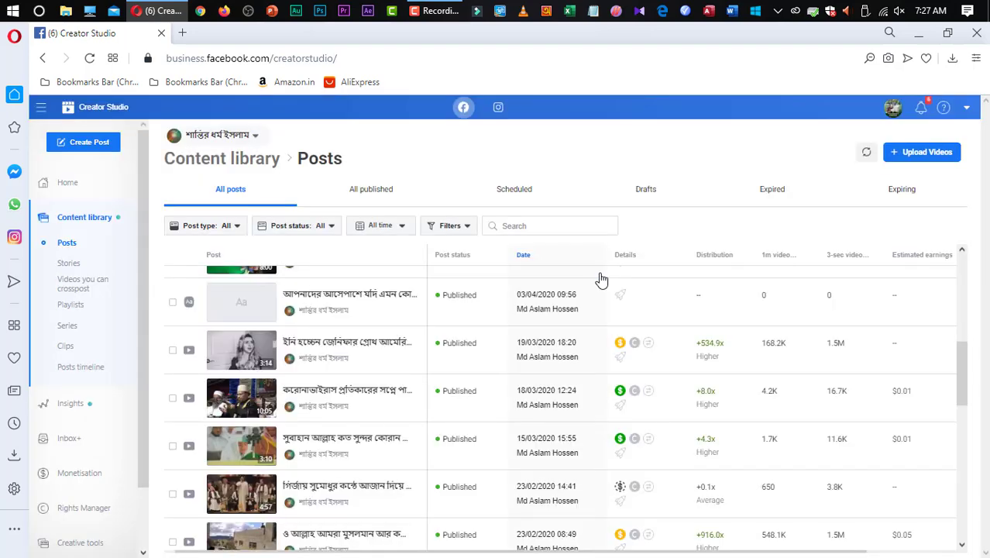
pyautogui.click(78, 184)
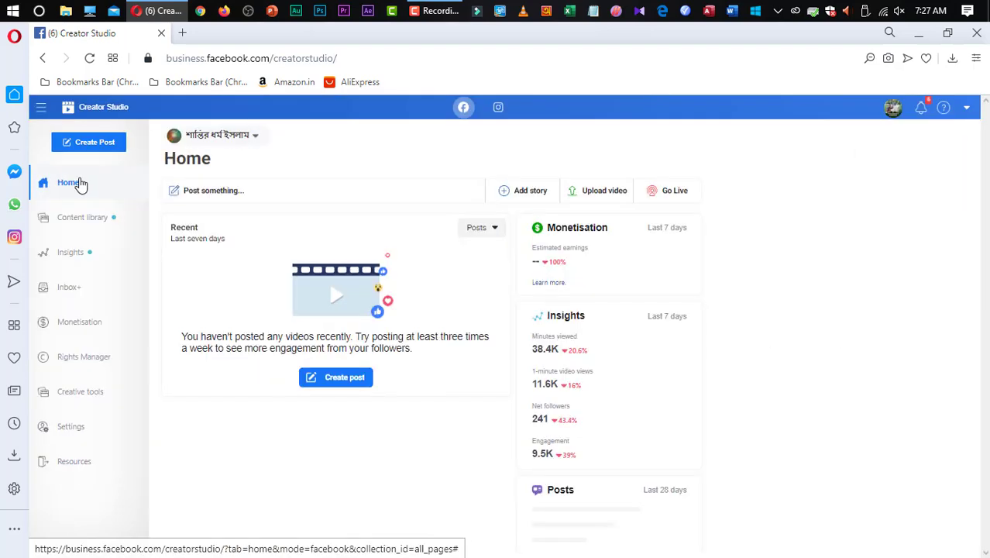